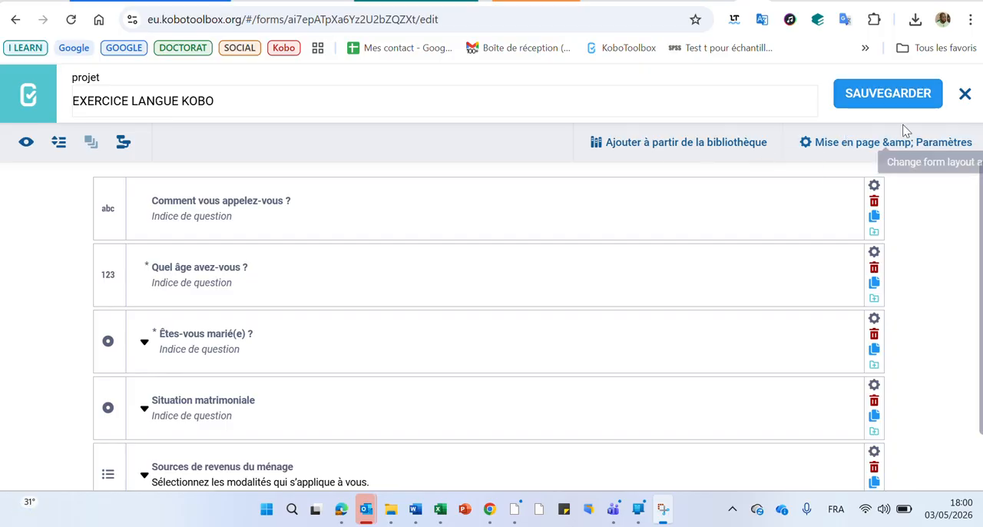
# Step: Close the form editor and return to the project's form overview
pyautogui.click(965, 96)
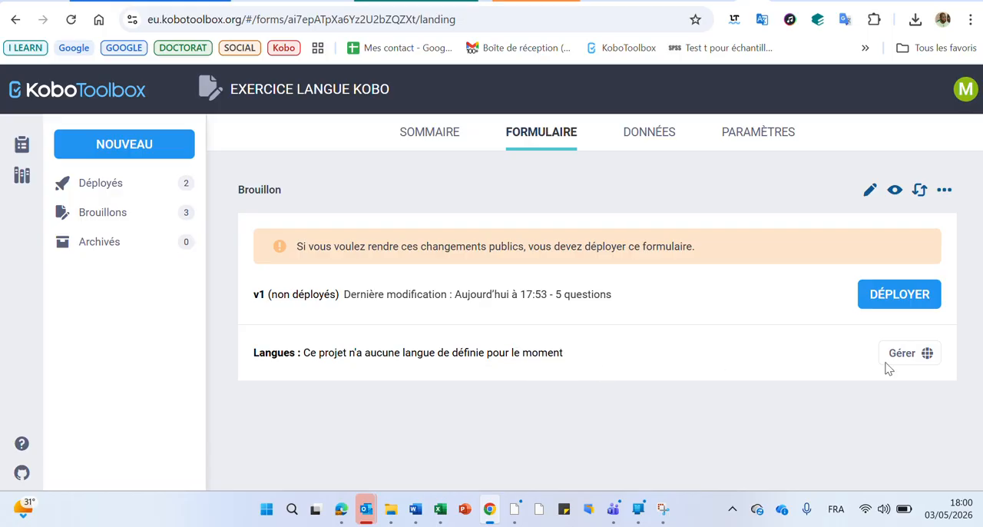
pyautogui.click(943, 192)
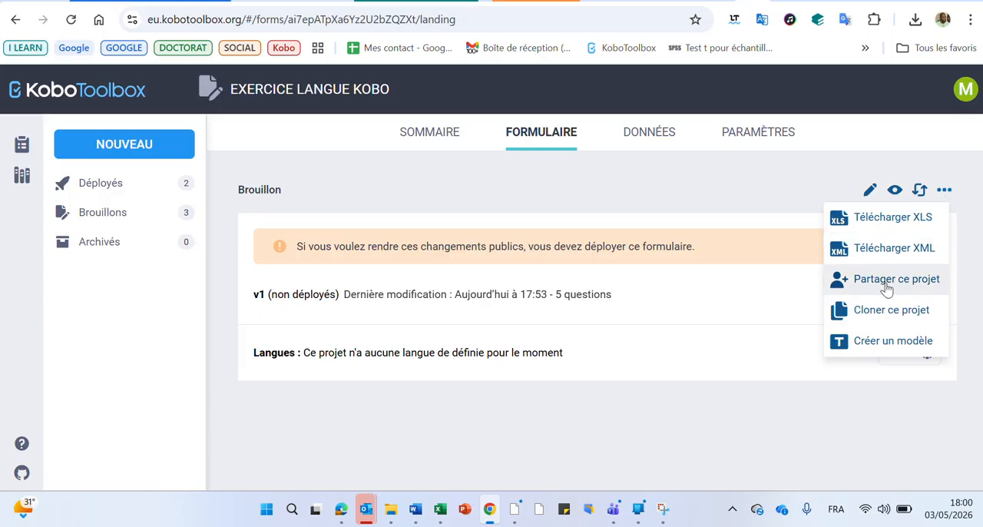
pyautogui.click(967, 94)
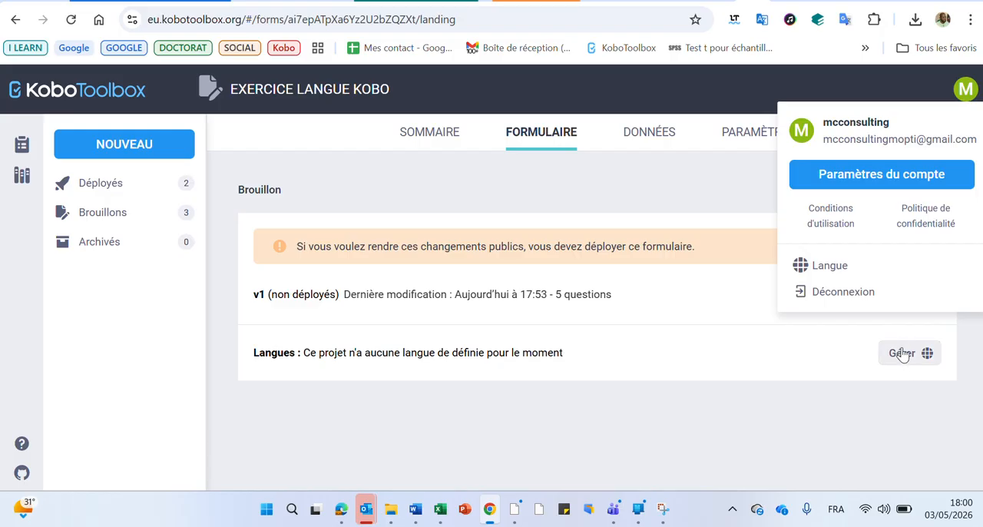
pyautogui.click(883, 426)
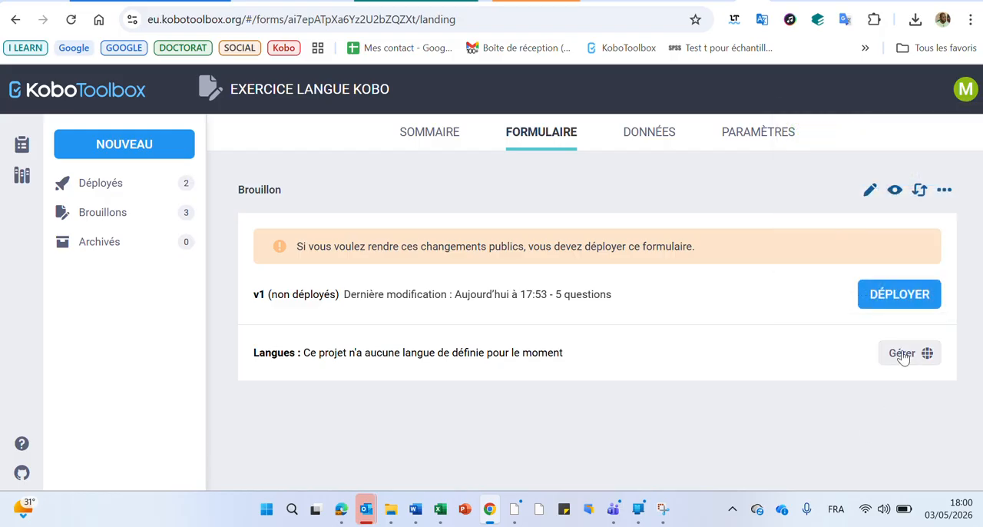
# Step: Define the project's default language as Francais with the language code fr
pyautogui.click(903, 353)
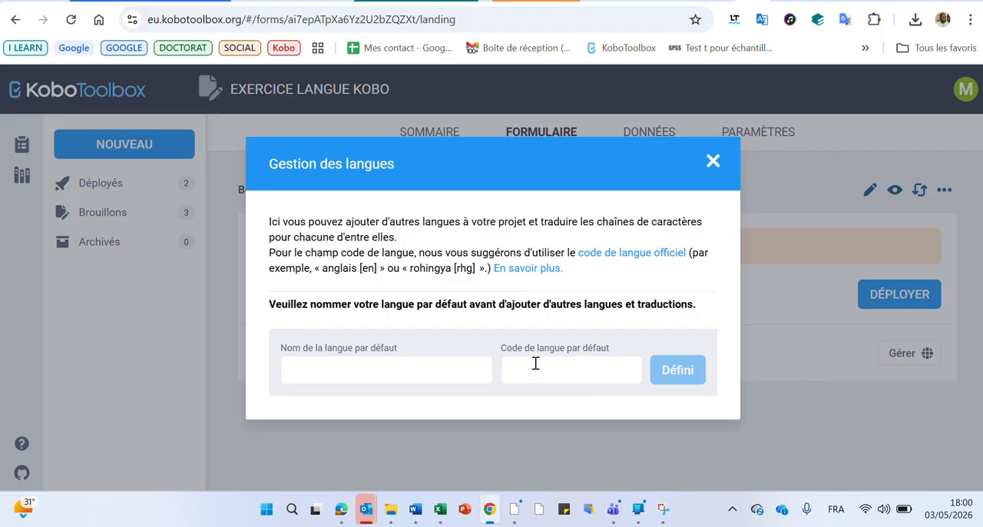
pyautogui.click(432, 367)
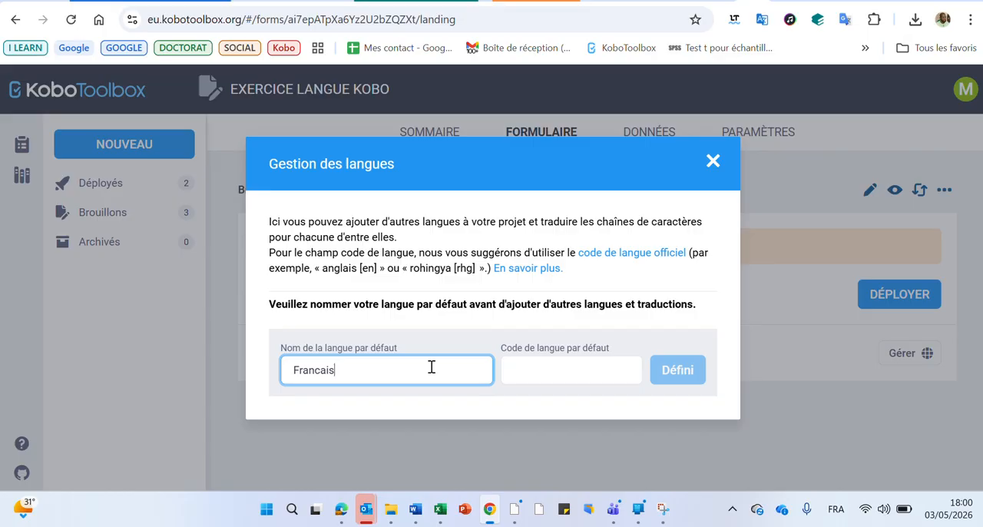
pyautogui.click(547, 369)
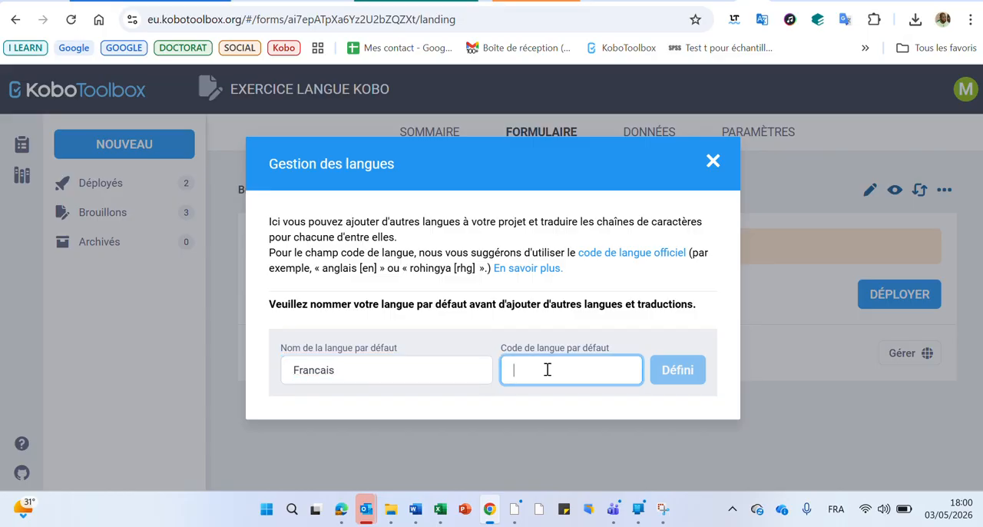
pyautogui.write('fr')
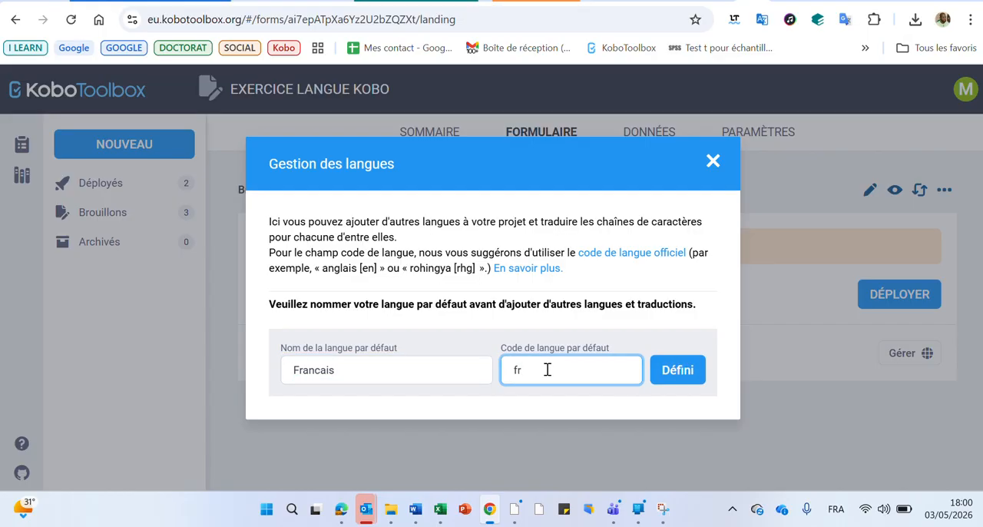
pyautogui.click(675, 375)
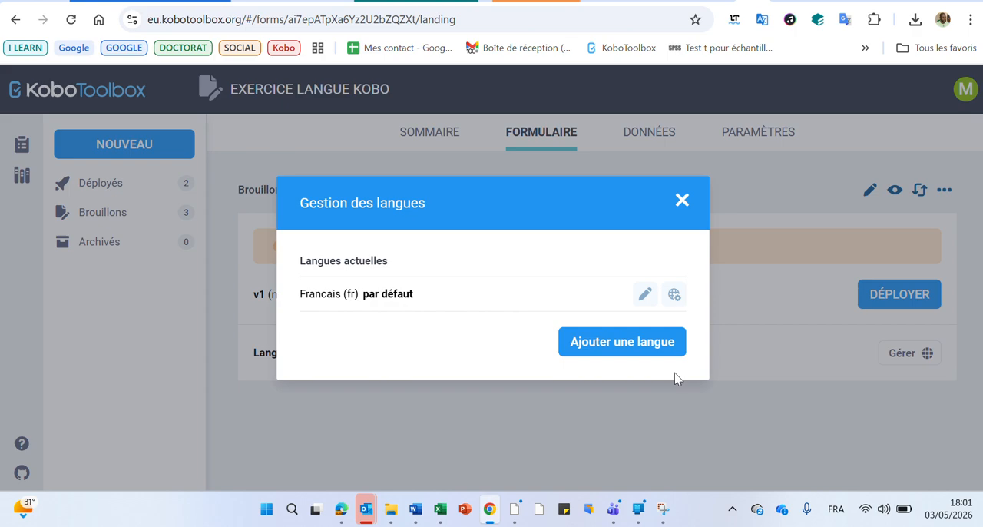
# Step: Try to add a second project language named English with the code en
pyautogui.click(626, 350)
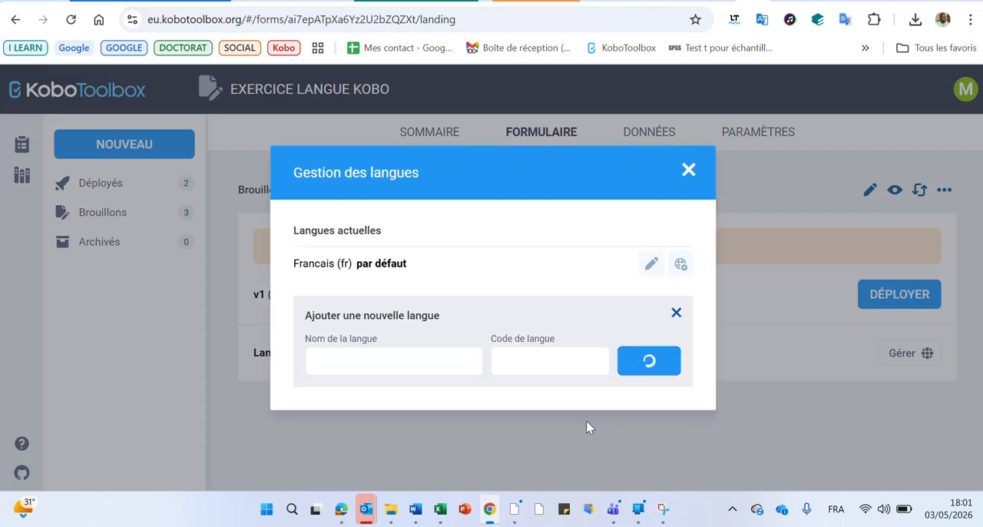
pyautogui.click(435, 364)
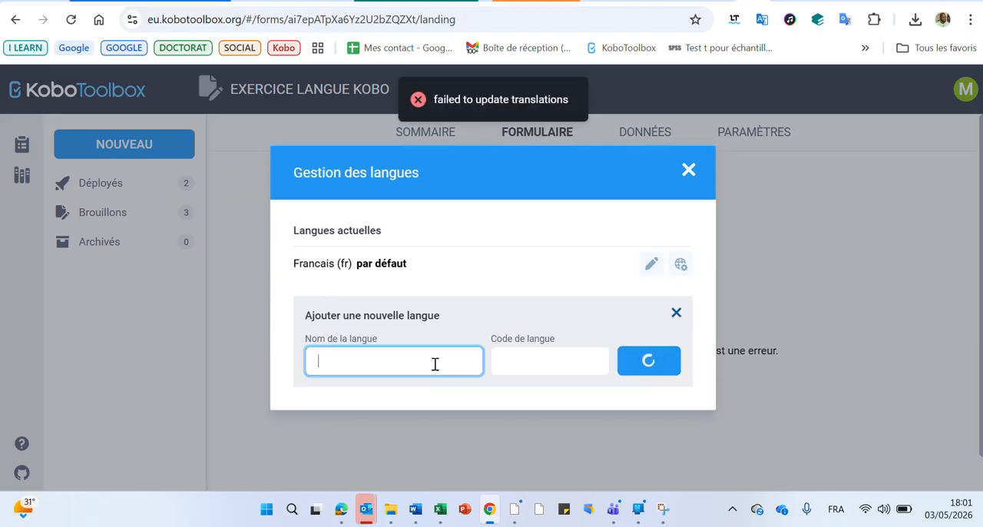
pyautogui.write('Ang')
pyautogui.press('BackSpace')
pyautogui.press('BackSpace')
pyautogui.press('BackSpace')
pyautogui.write('En')
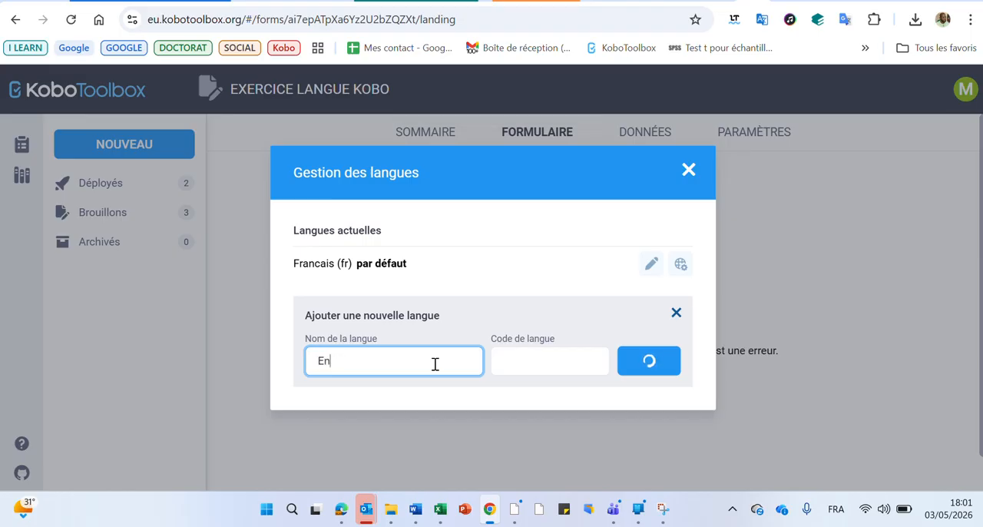
pyautogui.write('glish')
pyautogui.click(506, 362)
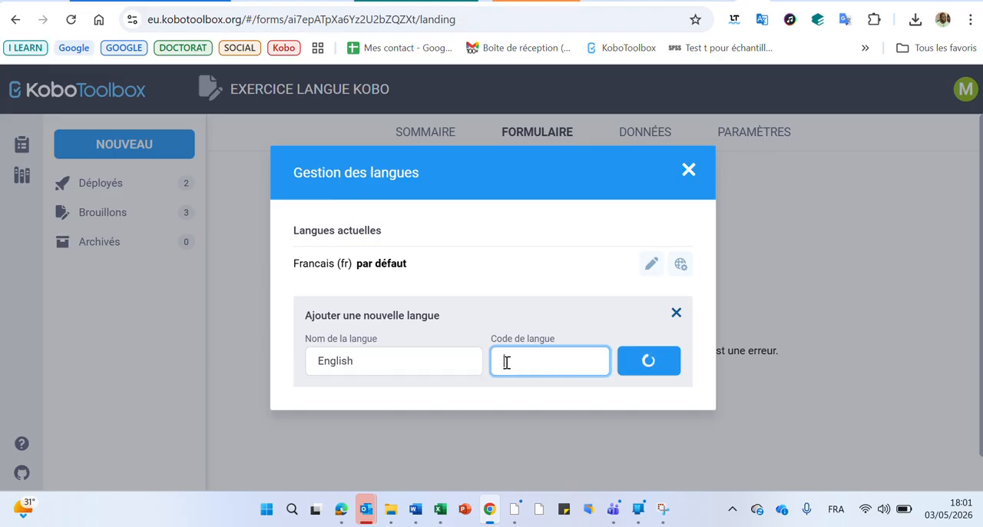
pyautogui.write('en')
pyautogui.click(597, 311)
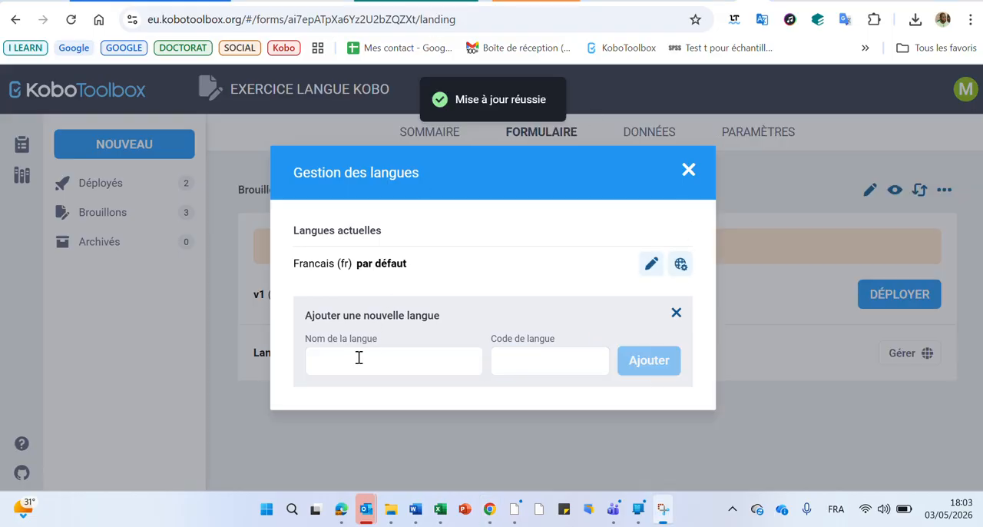
# Step: Add English with the language code en to the project languages and resubmit its entry with the same name and code
pyautogui.click(358, 357)
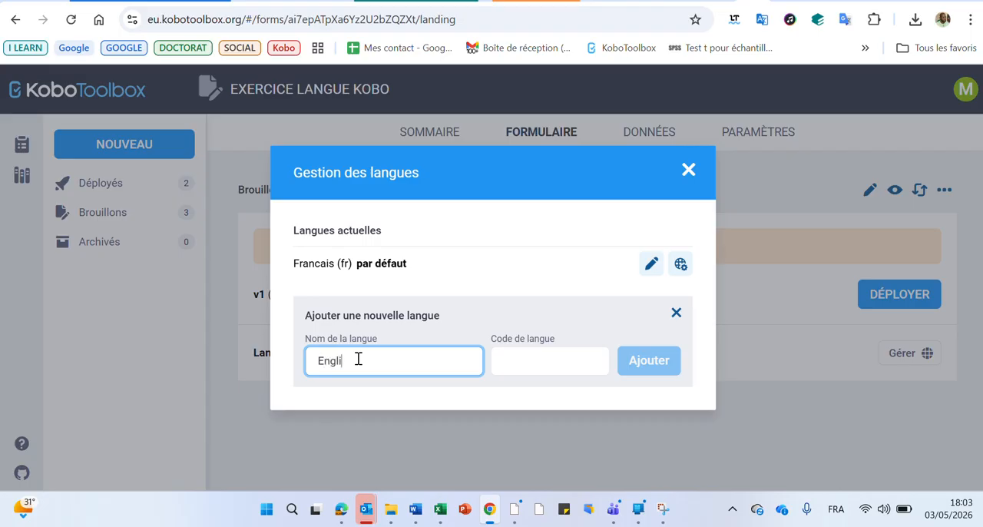
pyautogui.click(535, 364)
pyautogui.write('en')
pyautogui.click(649, 361)
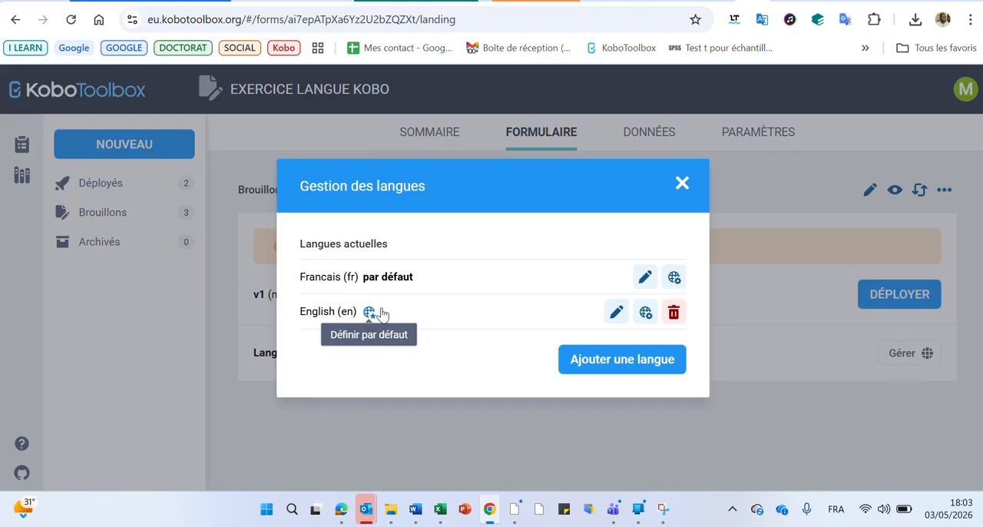
pyautogui.click(617, 315)
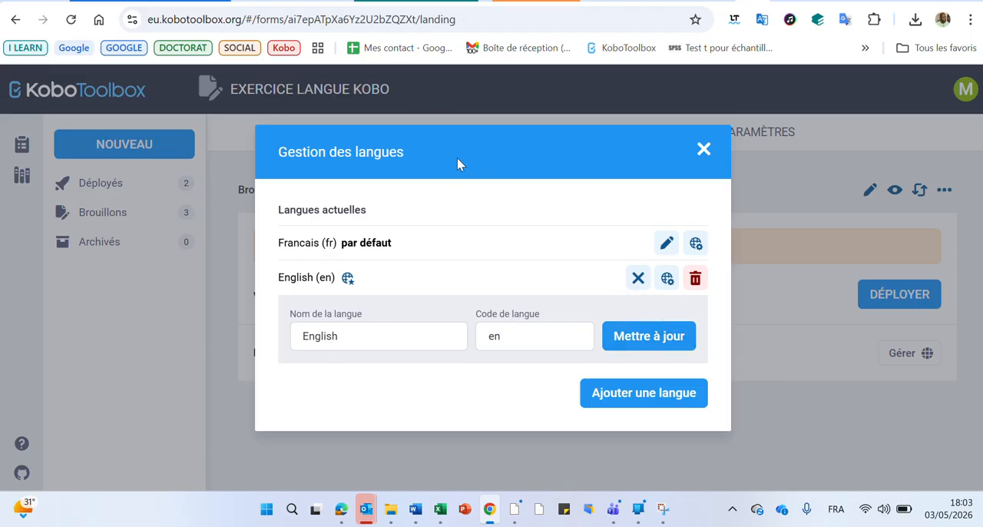
pyautogui.click(649, 338)
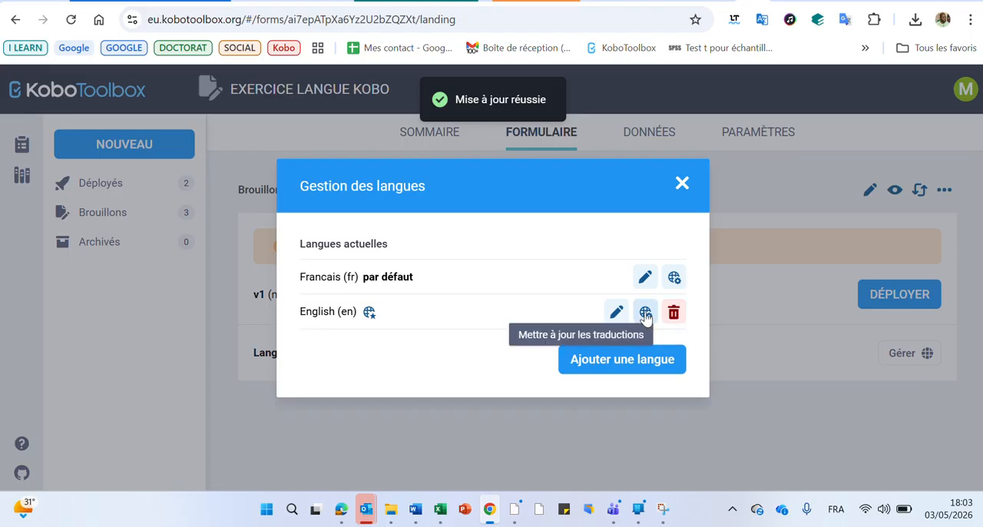
# Step: In the English translation table, translate "Comment vous appelez-vous ?" as "What is your name?", copying the text from the Google Translate page
pyautogui.click(645, 313)
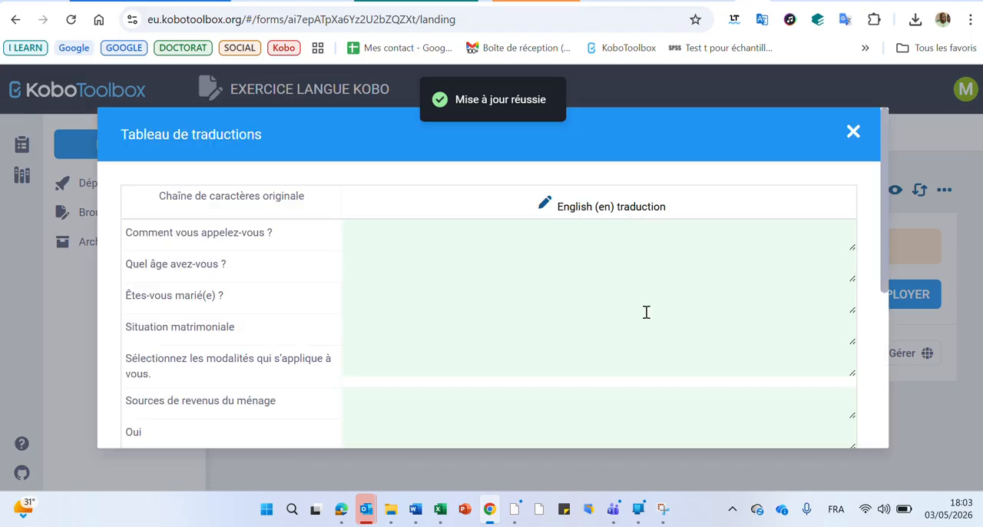
pyautogui.scroll(-4, 636, 314)
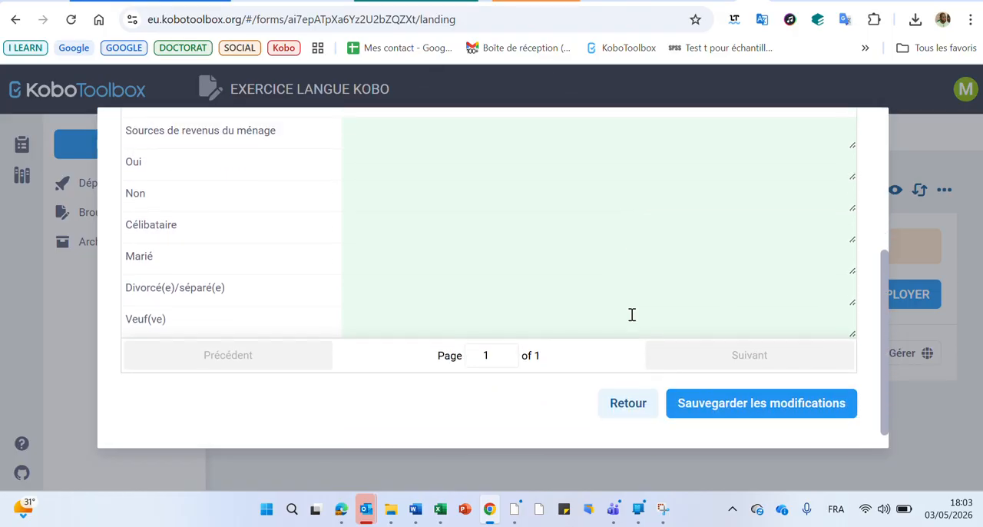
pyautogui.scroll(4, 631, 315)
pyautogui.click(421, 235)
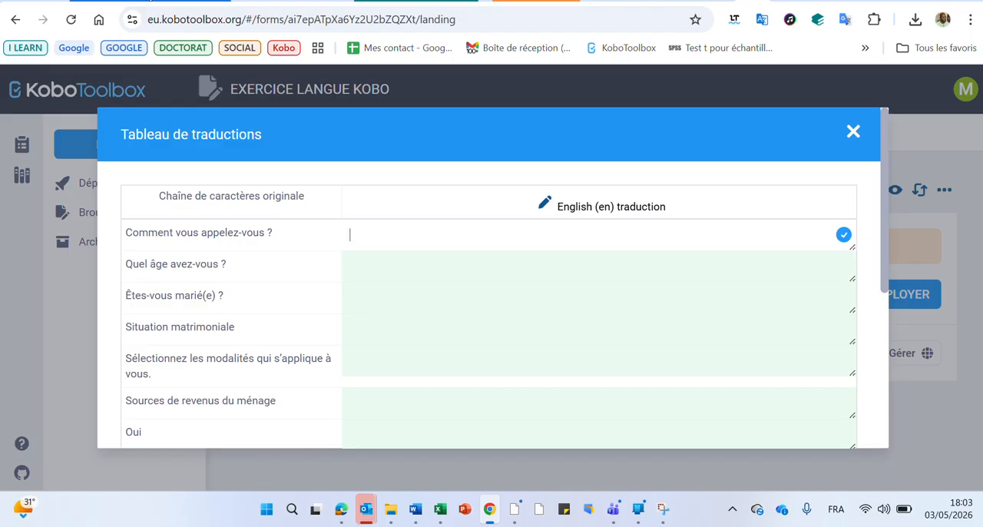
pyautogui.click(152, 2)
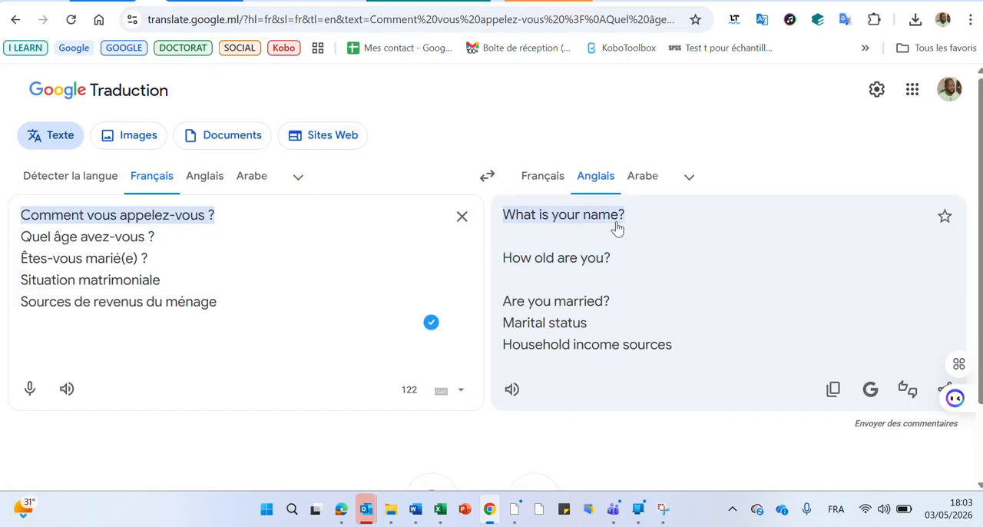
pyautogui.moveTo(630, 215); pyautogui.dragTo(503, 215)
pyautogui.hotkey('ctrl', 'c')
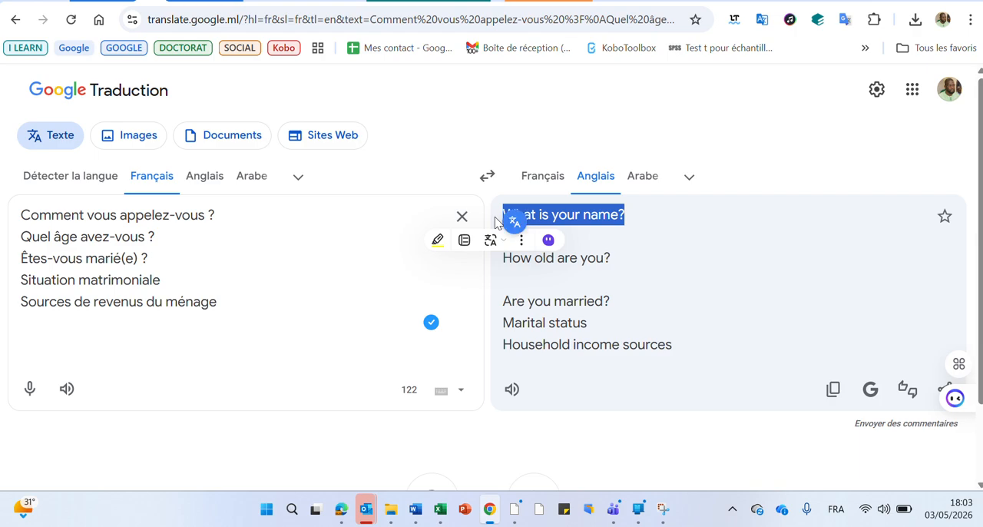
pyautogui.click(746, 2)
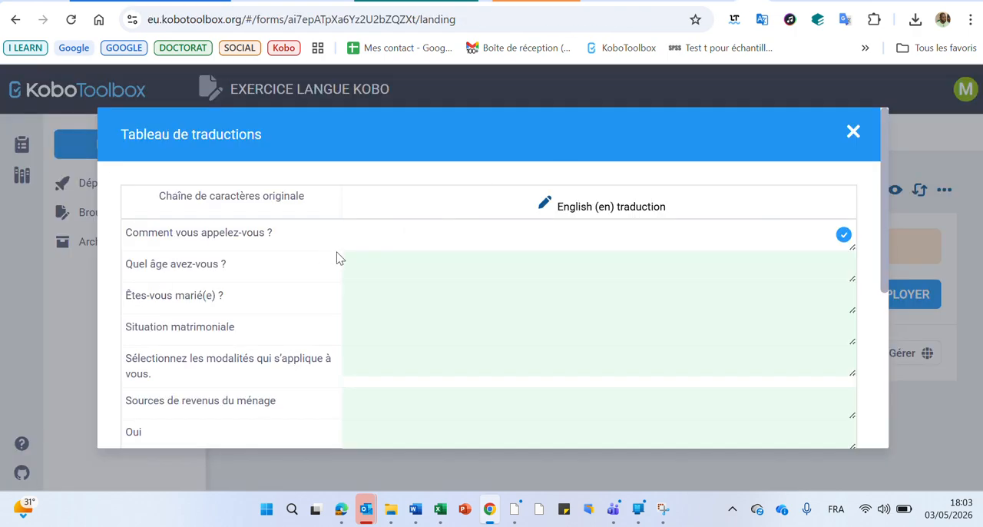
pyautogui.hotkey('ctrl', 'v')
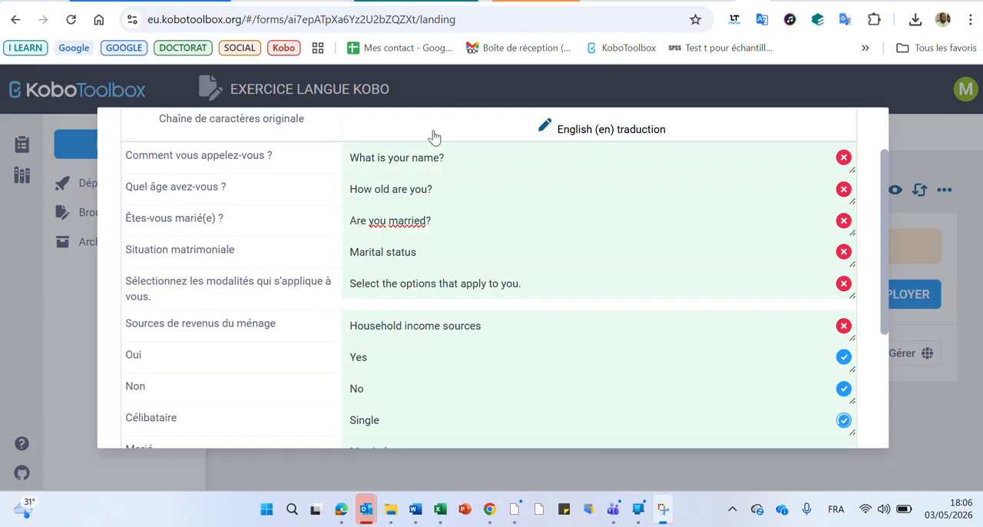
# Step: Review the English translations of the questions and answer choices, save the changes and close the translation table
pyautogui.scroll(-1, 434, 154)
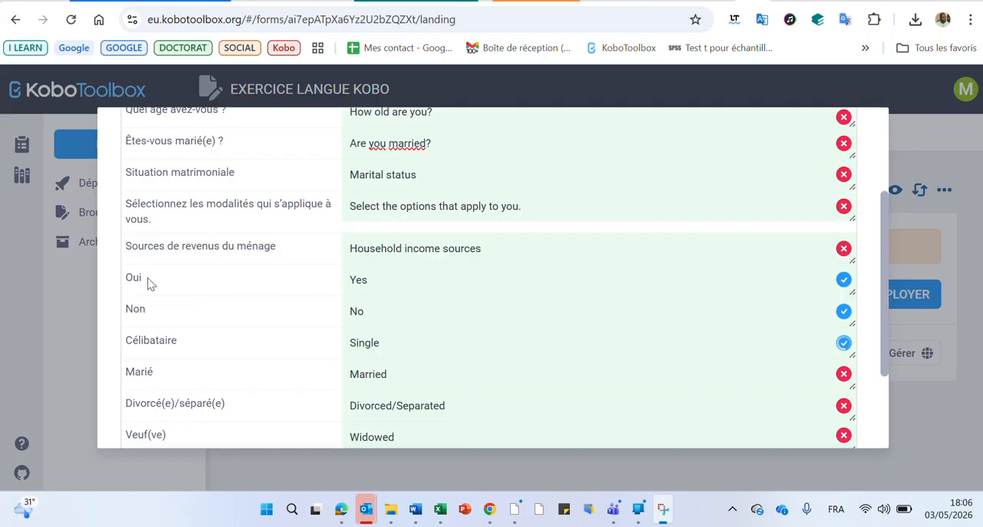
pyautogui.scroll(-1, 156, 296)
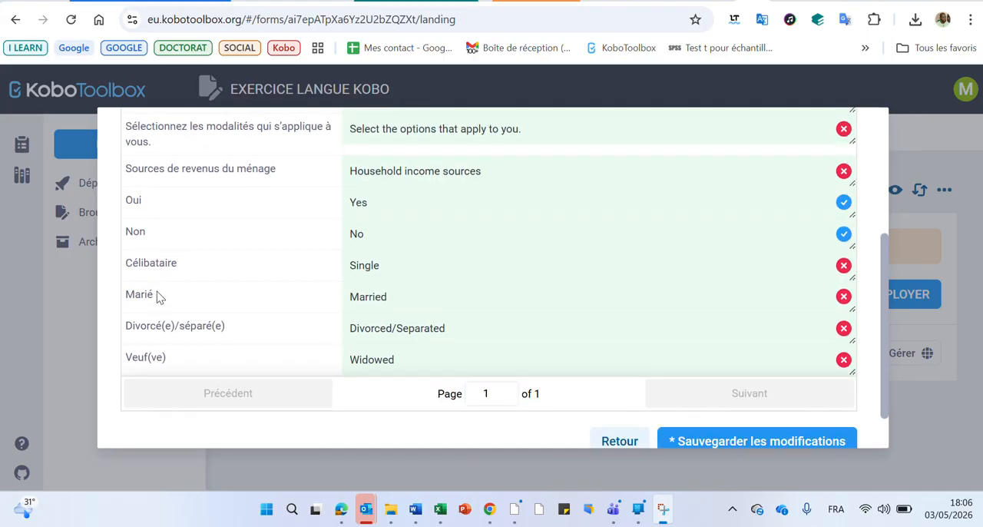
pyautogui.scroll(1, 161, 296)
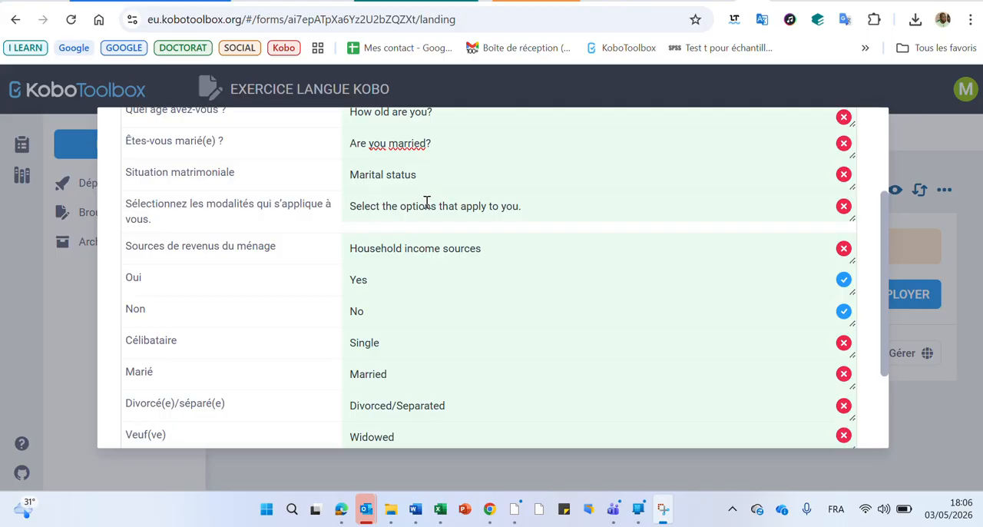
pyautogui.scroll(-1, 424, 202)
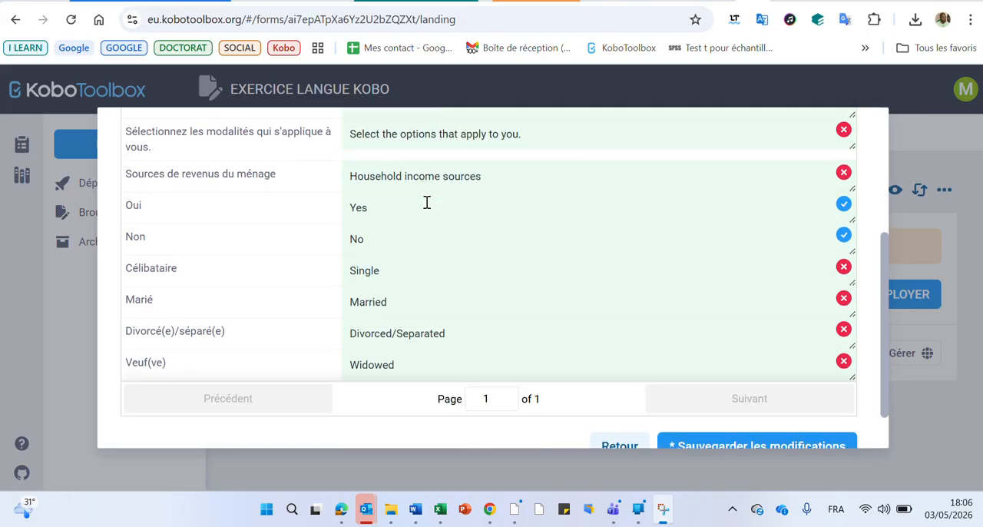
pyautogui.scroll(3, 424, 202)
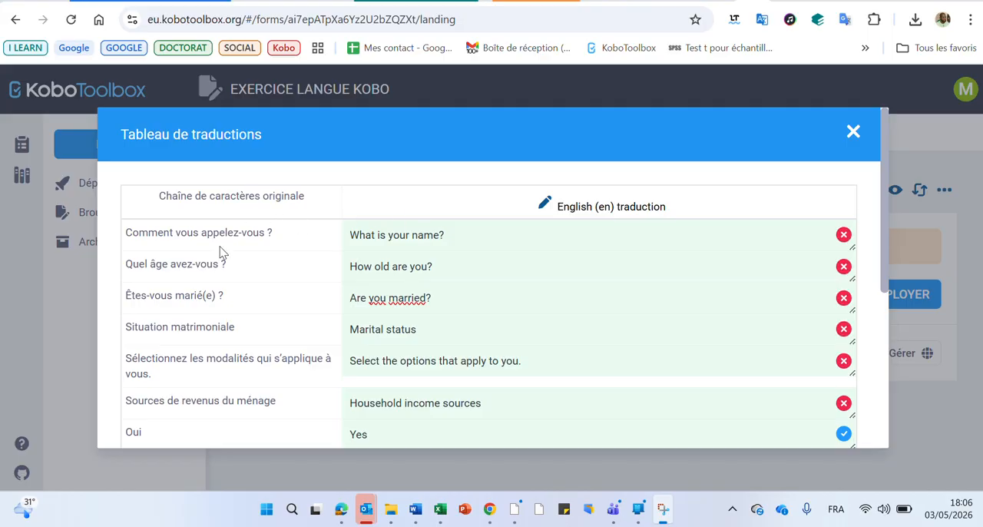
pyautogui.scroll(-2, 614, 215)
pyautogui.scroll(-3, 617, 214)
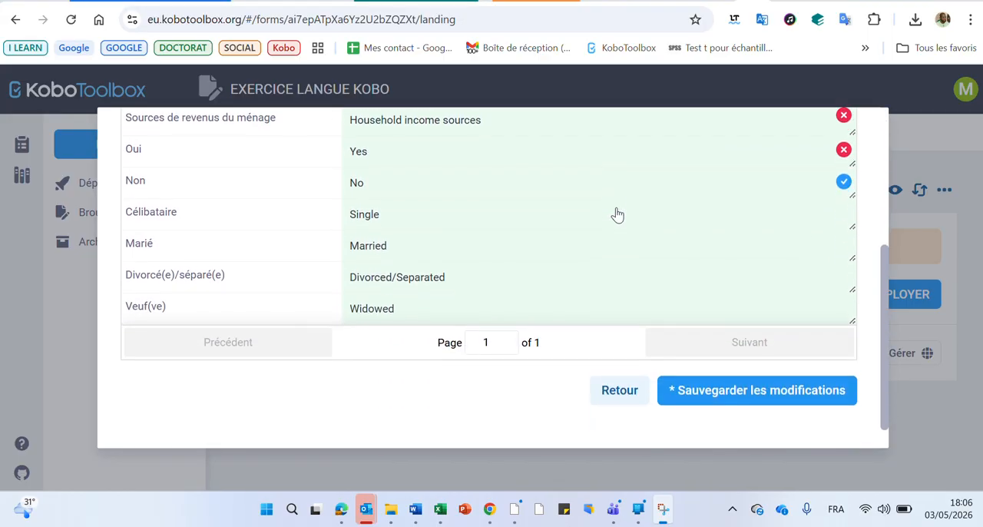
pyautogui.click(752, 390)
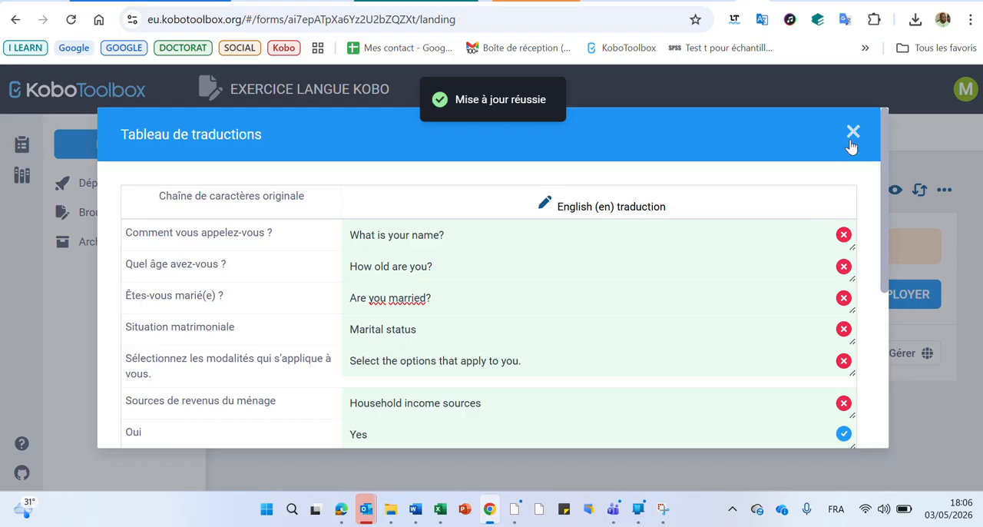
pyautogui.click(853, 136)
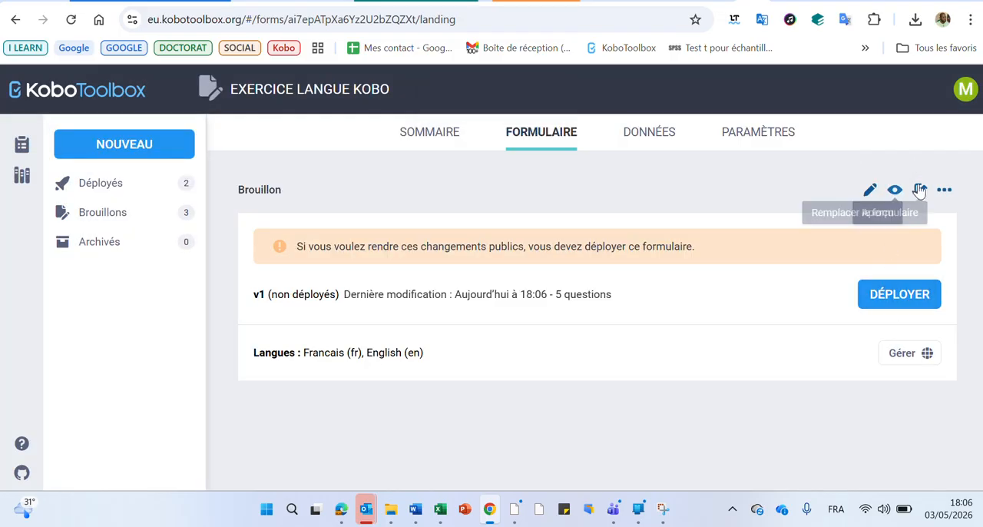
# Step: Reopen the EXERCICE LANGUE KOBO form for editing and try to preview it
pyautogui.click(872, 190)
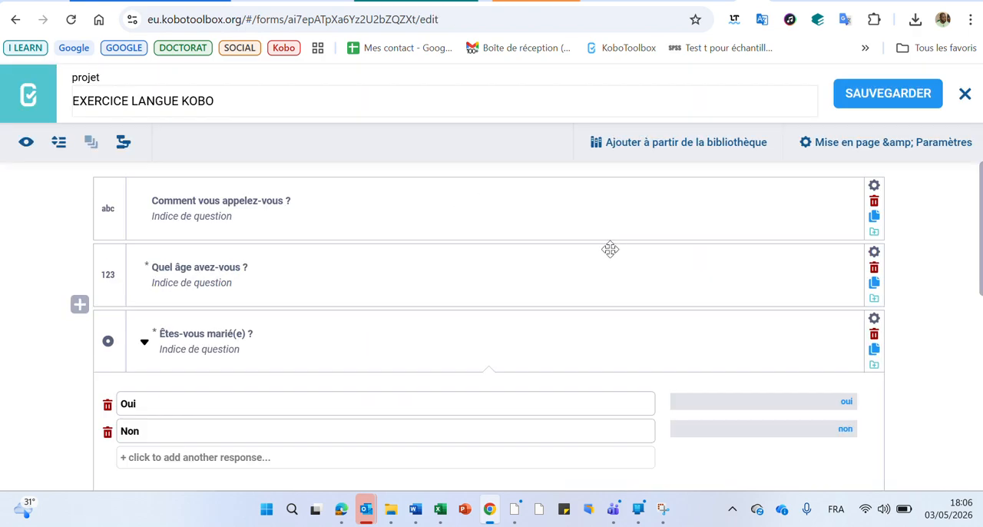
pyautogui.click(25, 143)
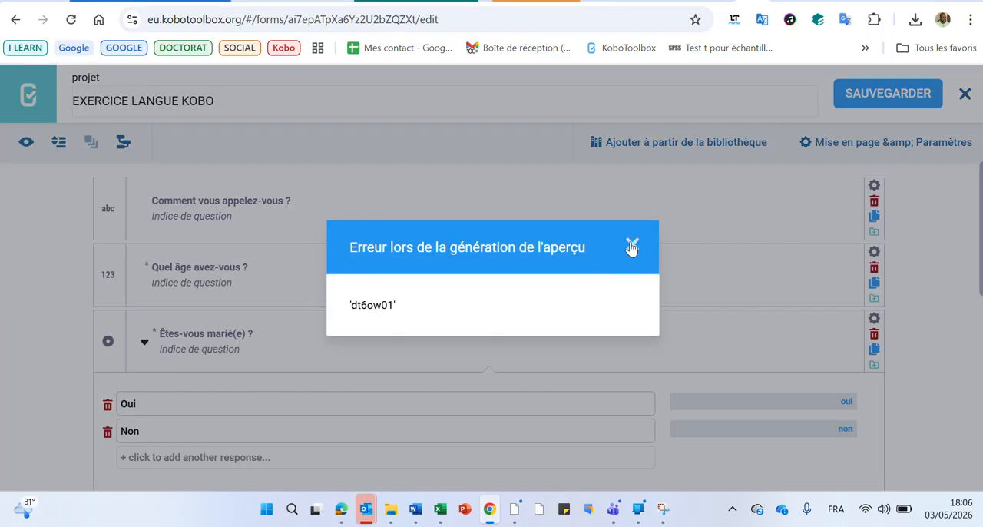
# Step: Dismiss the preview error, open the preview of the EXERCICE LANGUE KOBO draft and look through its French version
pyautogui.click(632, 245)
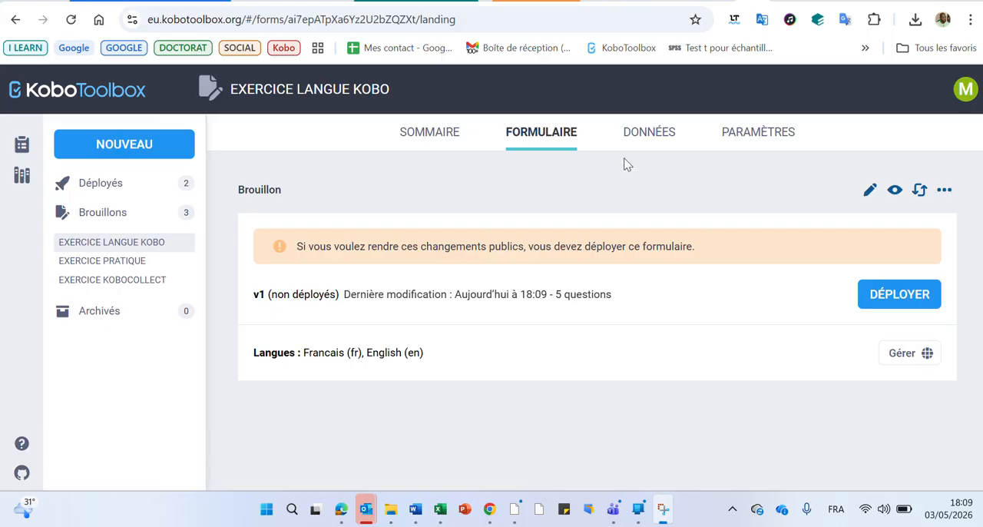
pyautogui.click(895, 192)
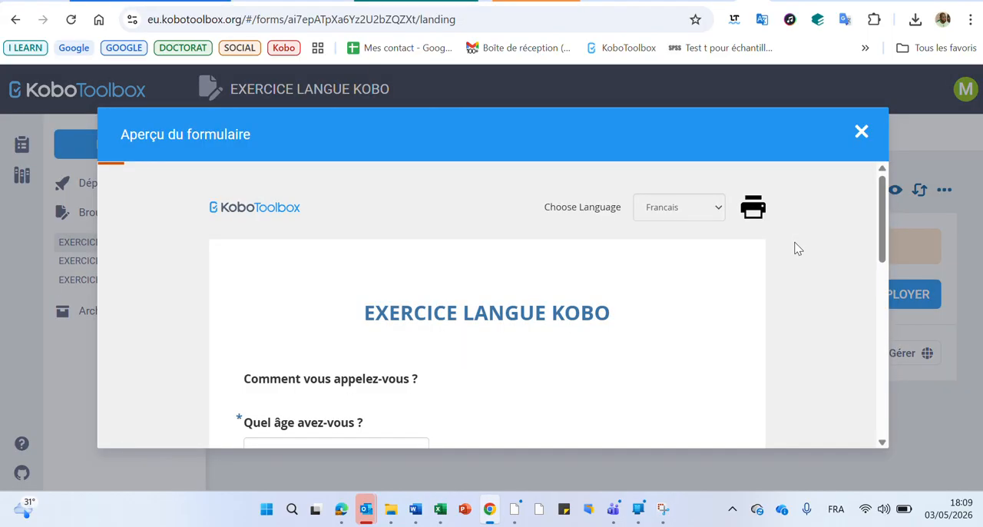
pyautogui.click(345, 60)
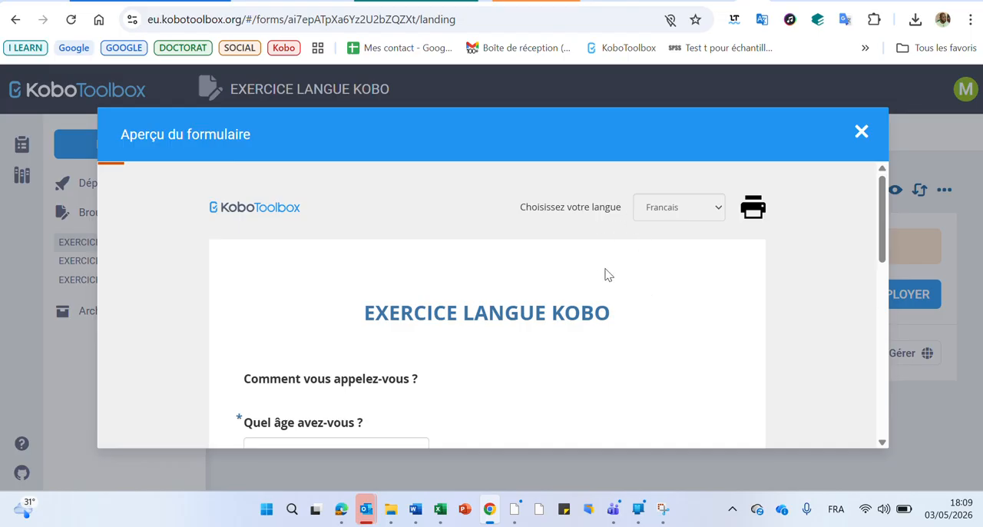
pyautogui.scroll(-15, 607, 275)
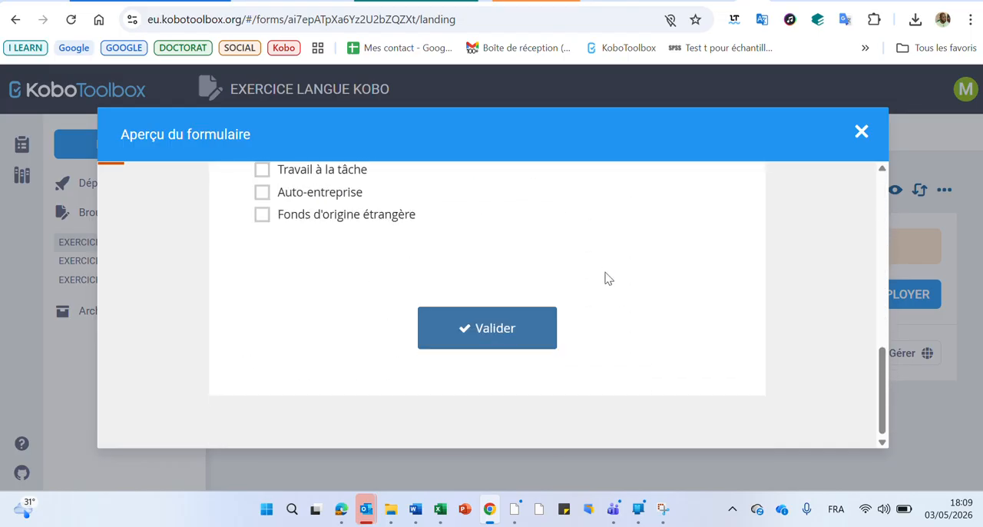
pyautogui.scroll(15, 606, 278)
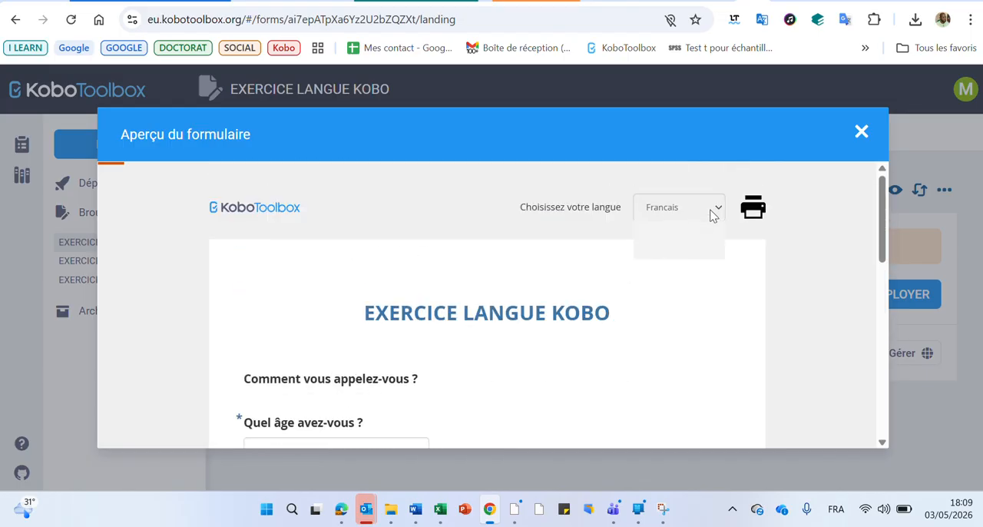
# Step: Switch the form preview to English and check the translated questions and answer choices, including those under Household income sources
pyautogui.click(709, 210)
pyautogui.click(680, 252)
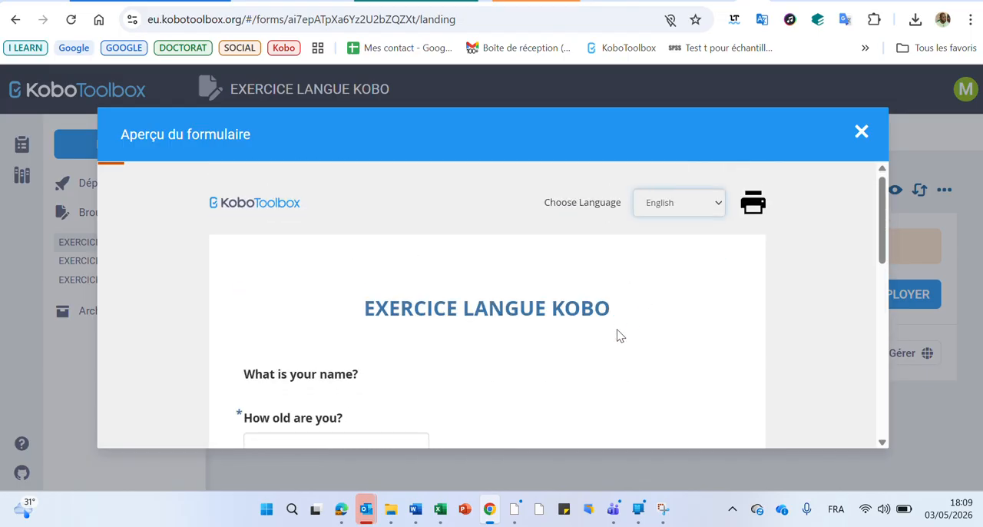
pyautogui.scroll(-5, 621, 336)
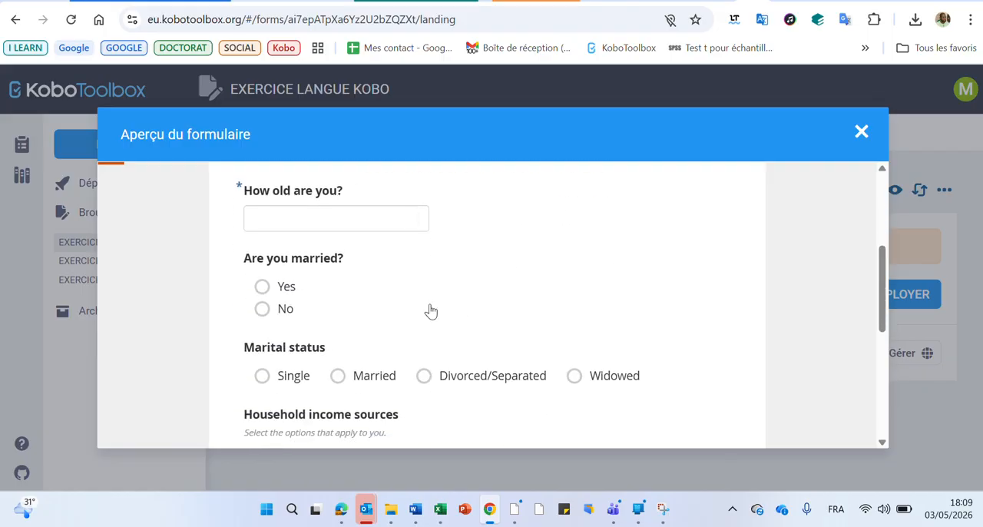
pyautogui.scroll(-1, 369, 292)
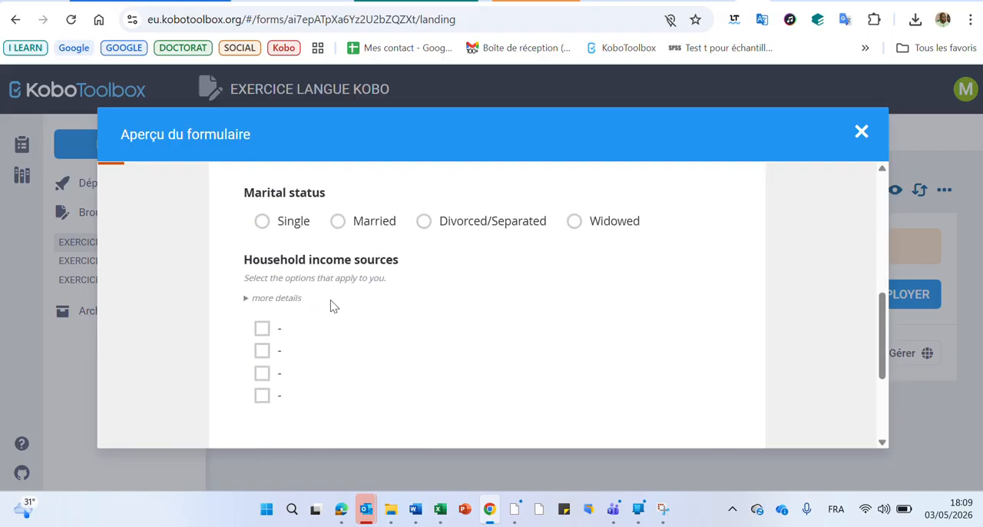
pyautogui.scroll(1, 327, 316)
pyautogui.scroll(-1, 327, 316)
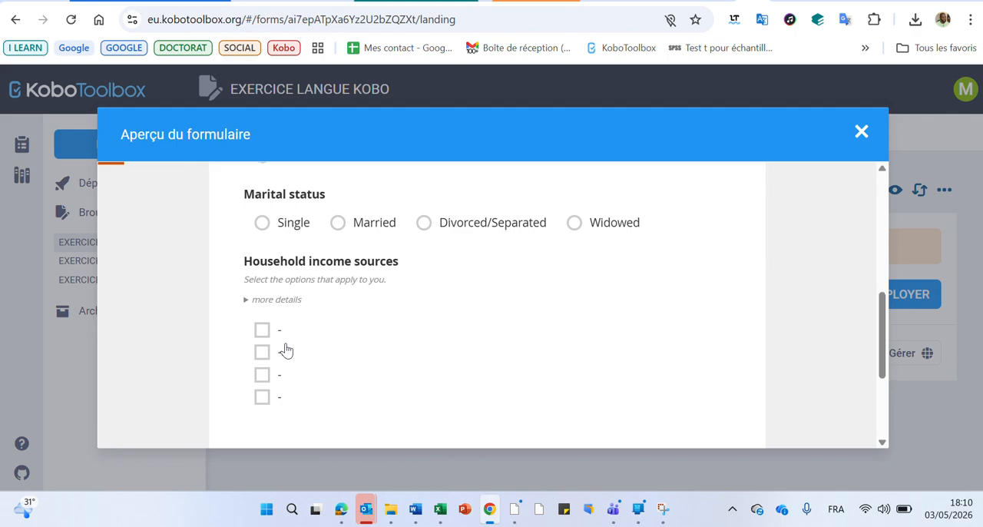
pyautogui.scroll(6, 286, 351)
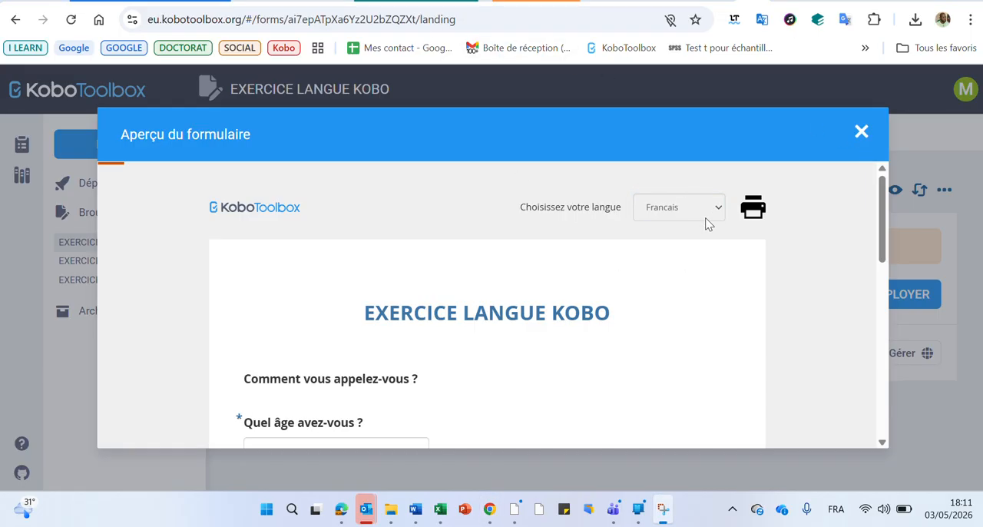
# Step: Review the French version of the form preview again, including the answer choices under "Sources de revenus du ménage"
pyautogui.scroll(-15, 567, 380)
pyautogui.scroll(1, 461, 322)
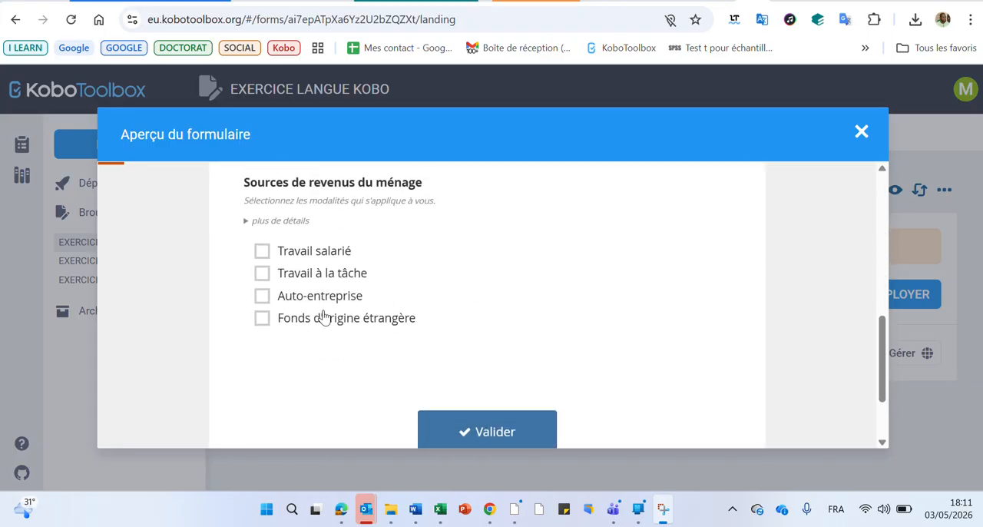
pyautogui.scroll(14, 387, 307)
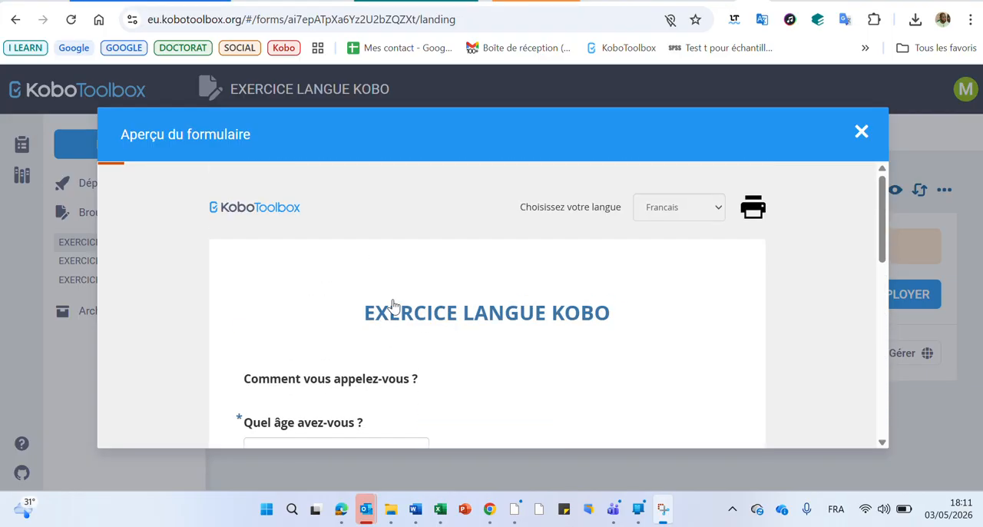
# Step: Display the preview in English again, check the household income choices and inspect the available form languages
pyautogui.click(666, 213)
pyautogui.click(675, 249)
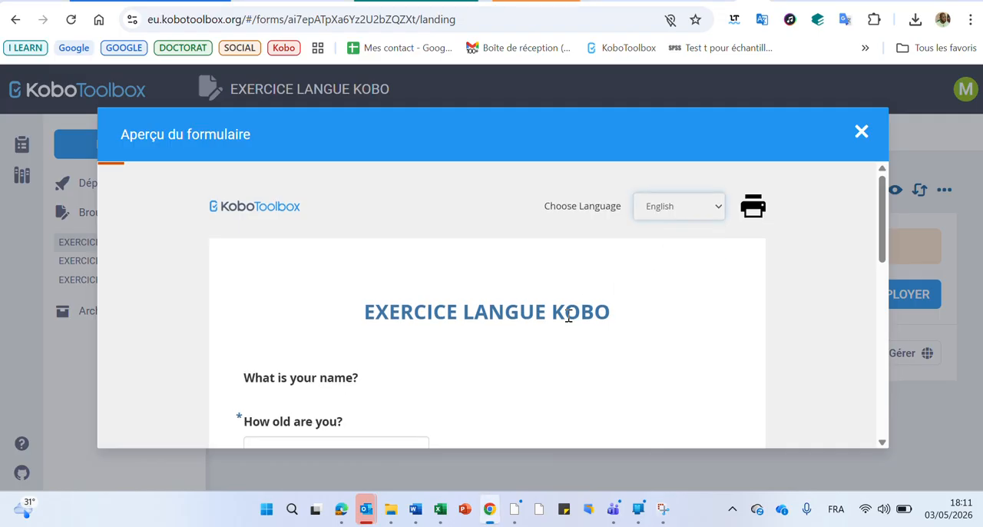
pyautogui.scroll(-15, 568, 317)
pyautogui.scroll(1, 569, 321)
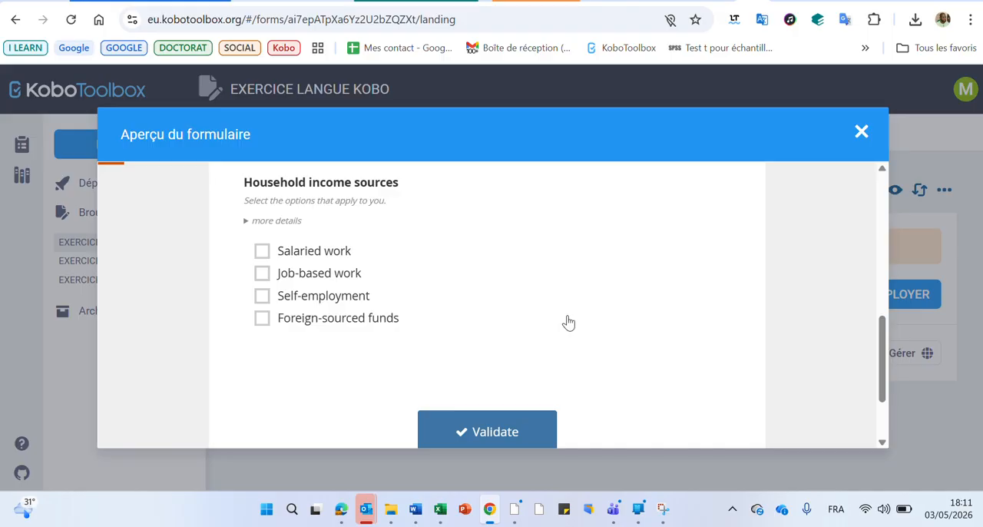
pyautogui.scroll(10, 568, 322)
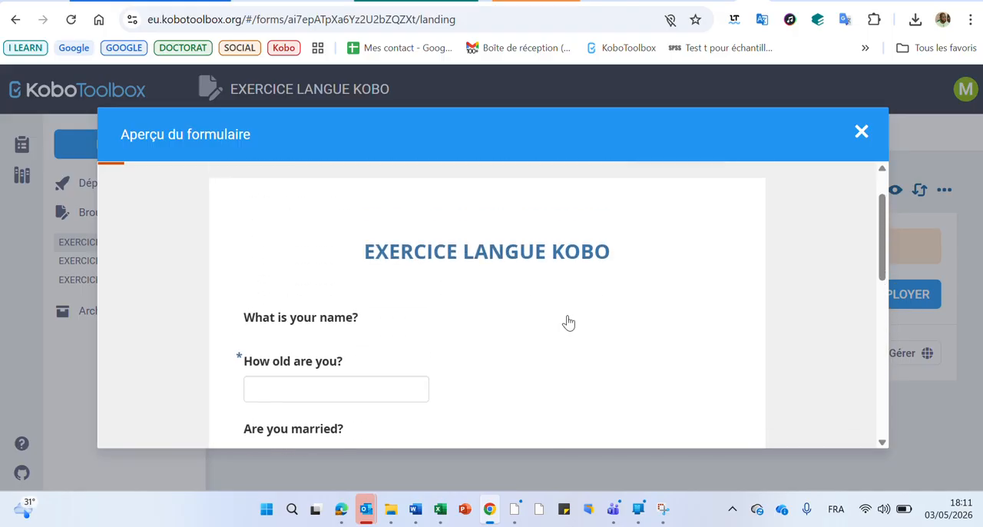
pyautogui.scroll(1, 568, 322)
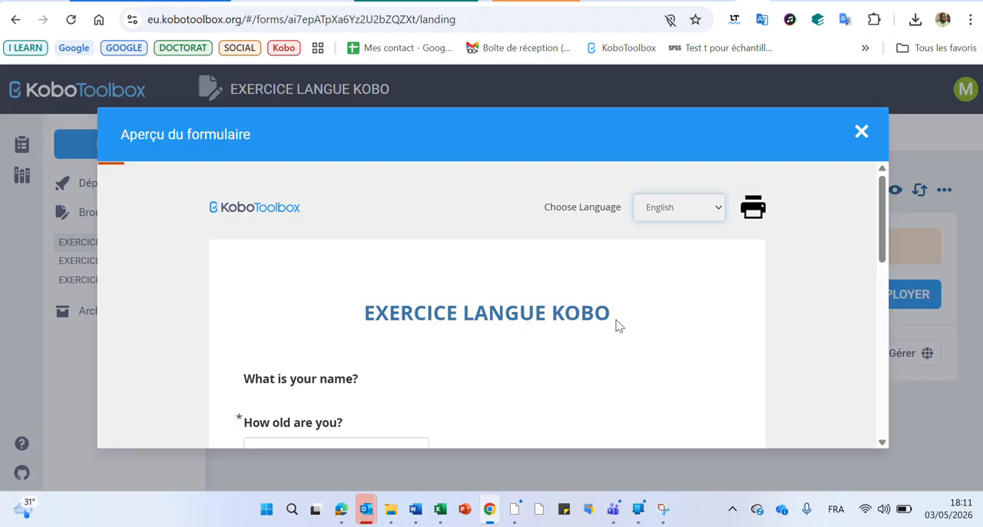
pyautogui.click(715, 218)
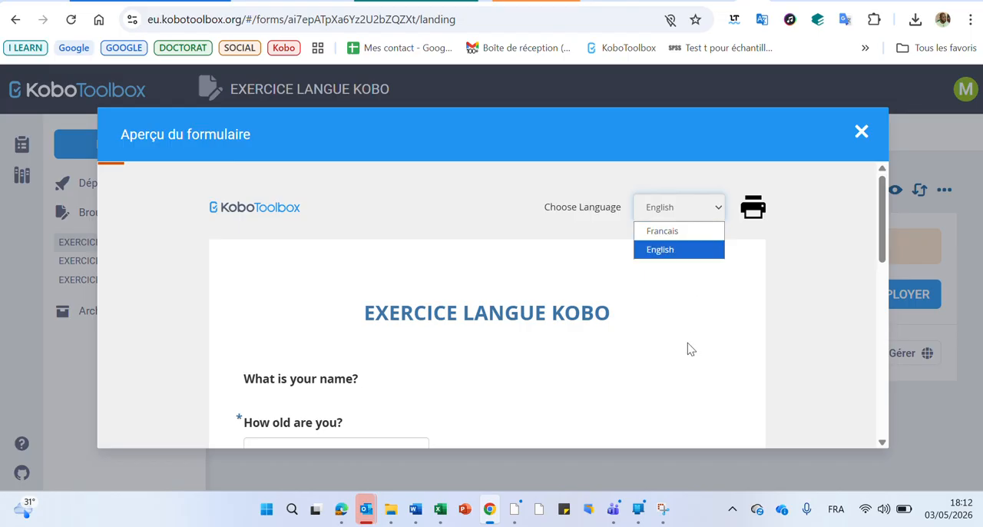
pyautogui.click(582, 243)
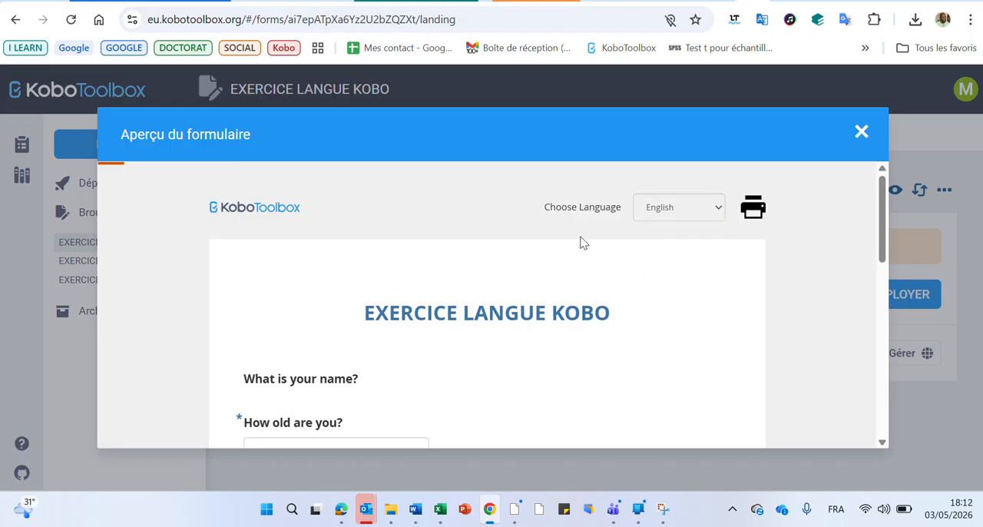